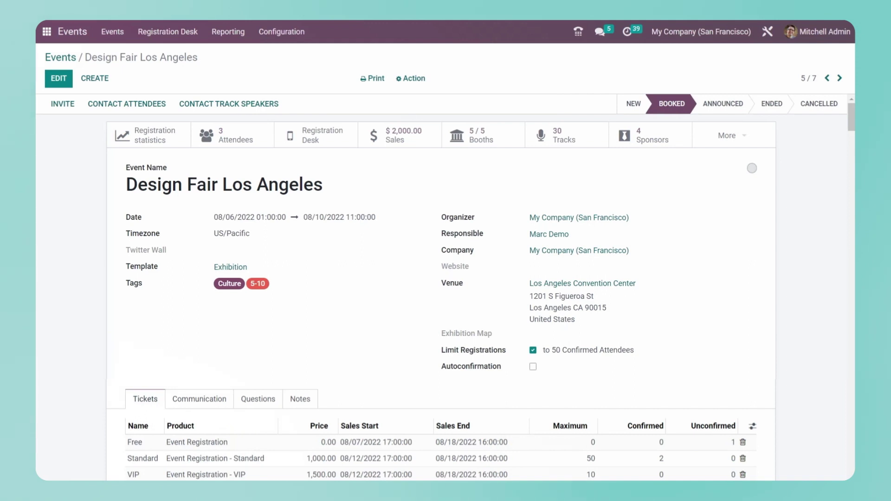
scroll(441, 287, "down", 2)
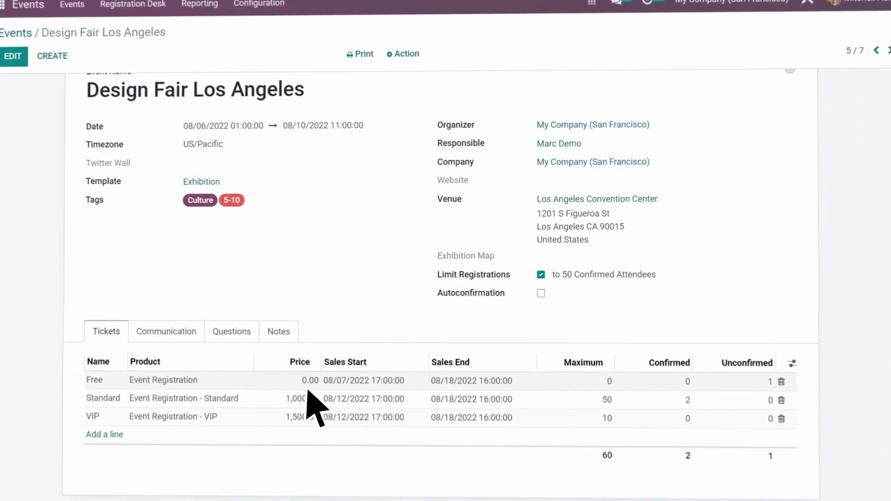
Adjust the Free ticket's sales start date, then review the event's Communication tab
left_click(356, 386)
left_click(370, 234)
left_click(449, 365)
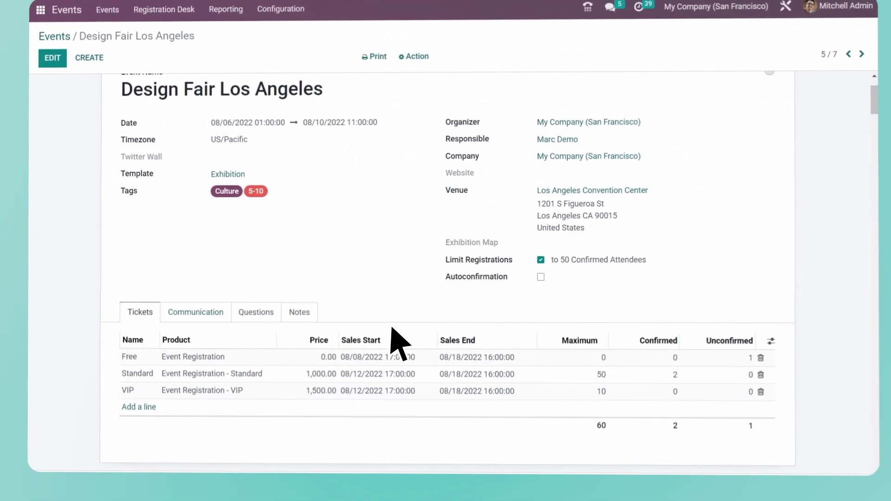
left_click(188, 317)
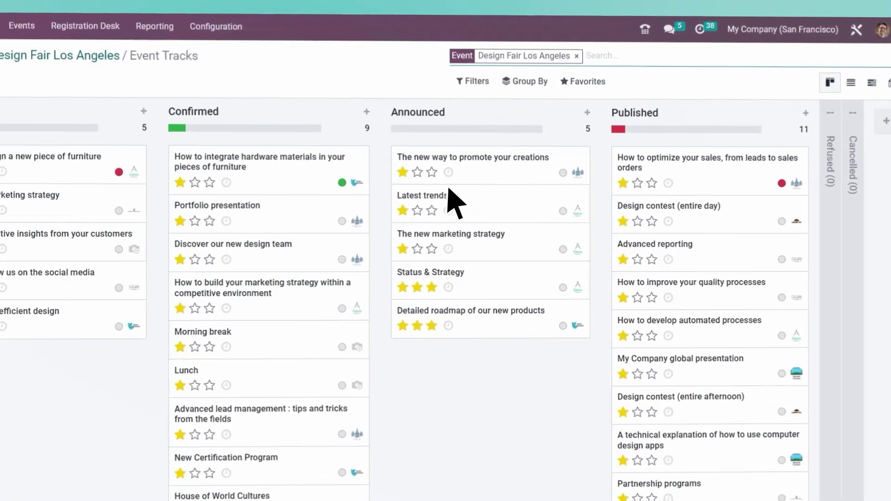
Open the Latest trends track and send followers a help-offer message signed 'Cheers!' with an emoji
left_click(446, 171)
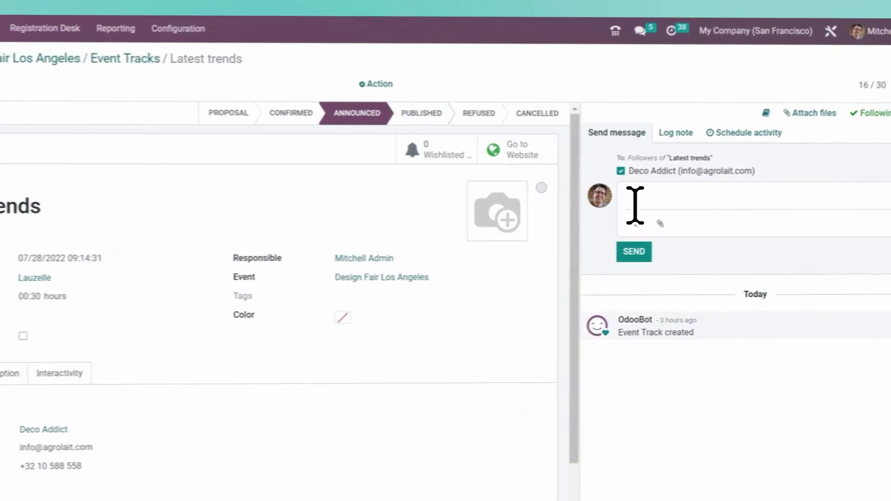
type("Hi!")
key("Return")
key("Return")
type("If y")
type("ou need anything - just let me k")
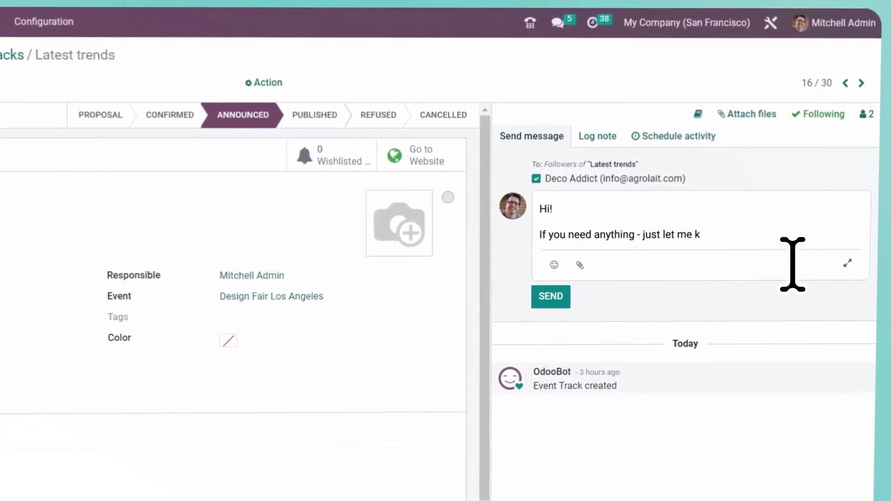
type("now.")
key("Return")
key("Return")
type("Cheers!")
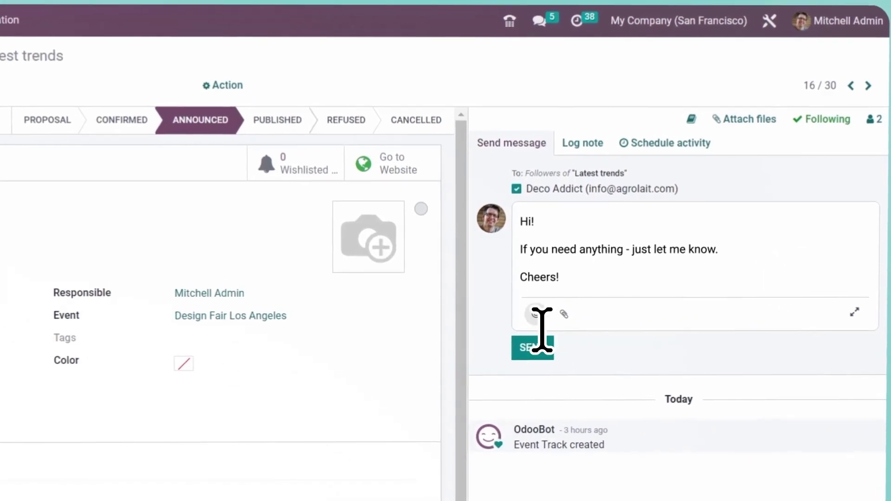
left_click(537, 318)
left_click(471, 127)
left_click(533, 347)
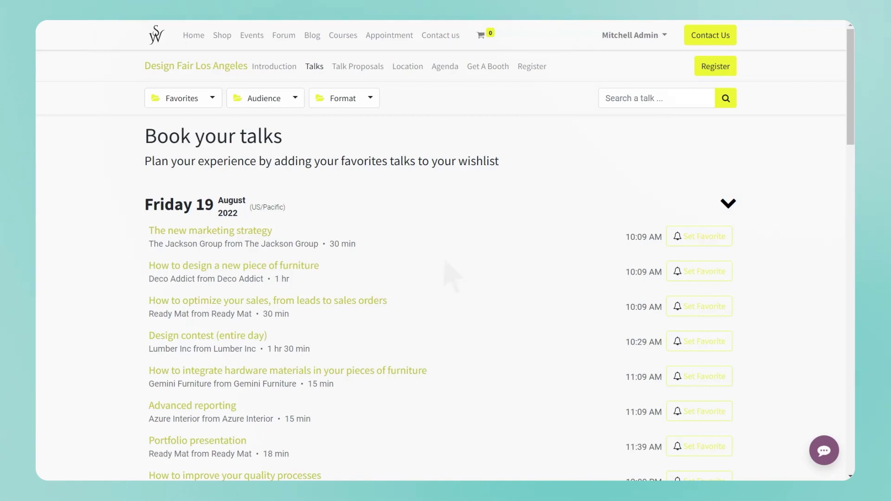
Favourite 'The new marketing strategy' talk and fill in the Design Discussion room topic
left_click(714, 240)
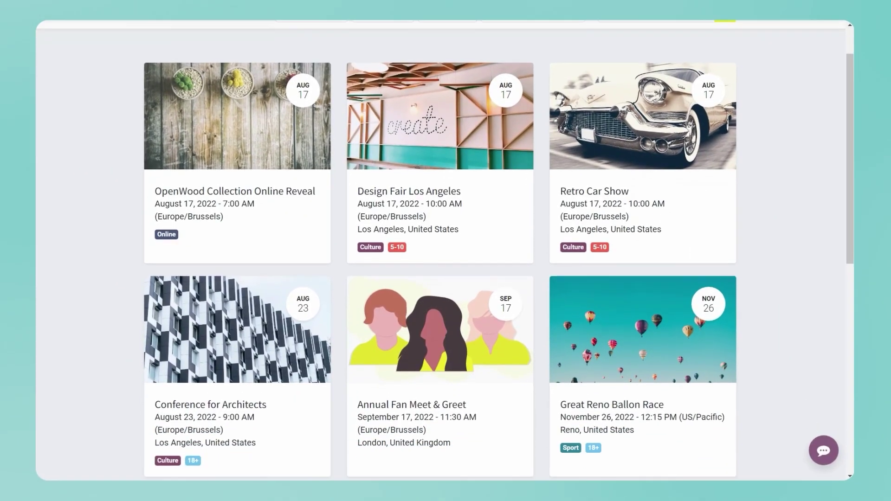
scroll(446, 251, "down", 1)
scroll(446, 251, "down", 1)
scroll(446, 252, "down", 1)
scroll(445, 250, "down", 1)
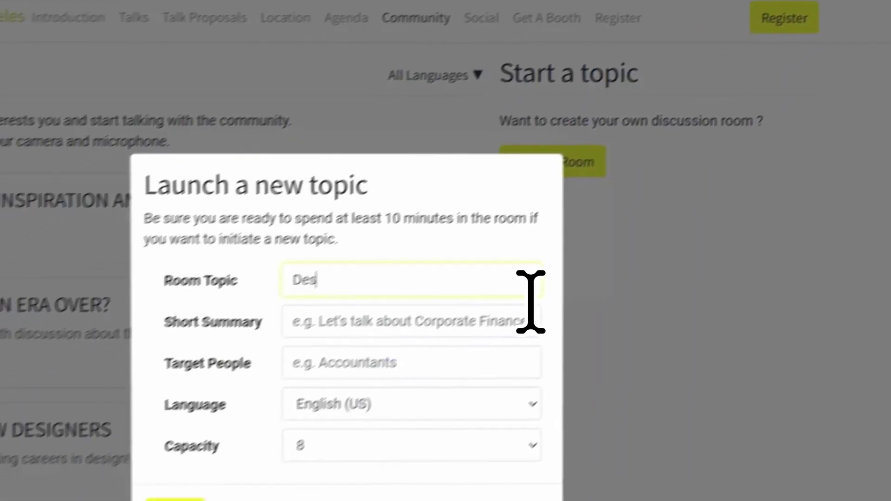
type("ign Discussion")
key("Tab")
type("Let's talk about the future of furgners")
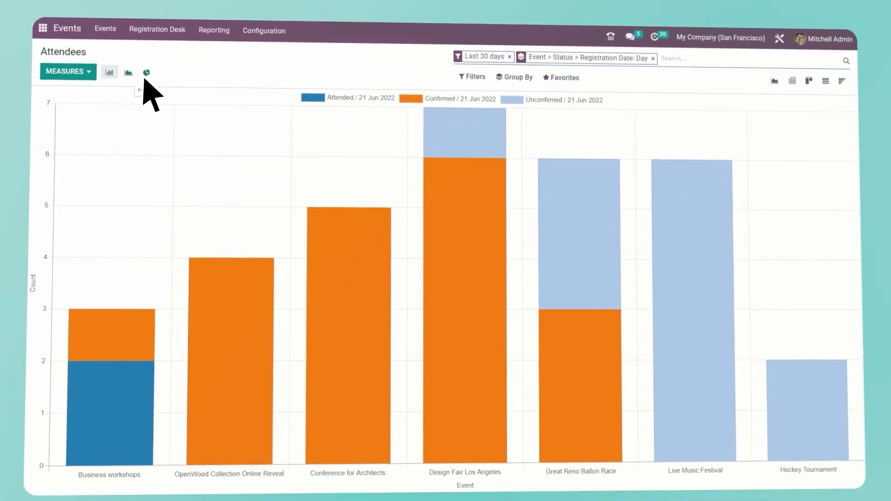
Switch the attendee report to a pie chart, then to a line chart
left_click(161, 82)
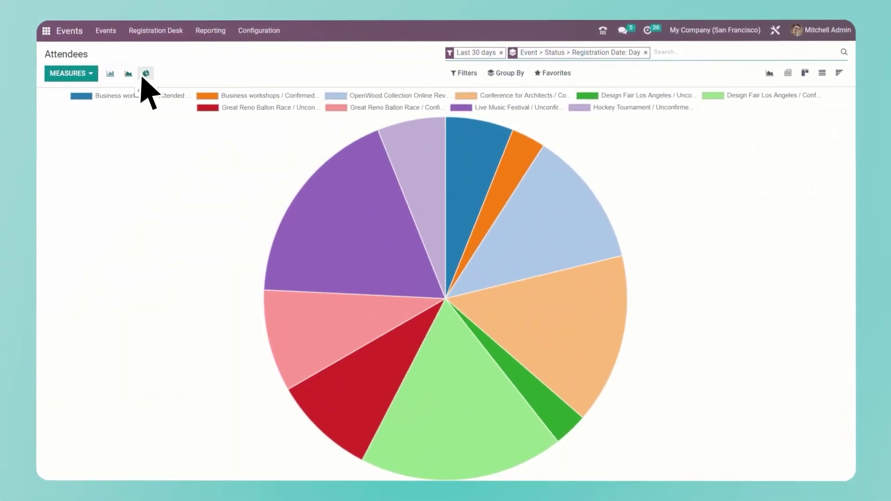
left_click(130, 78)
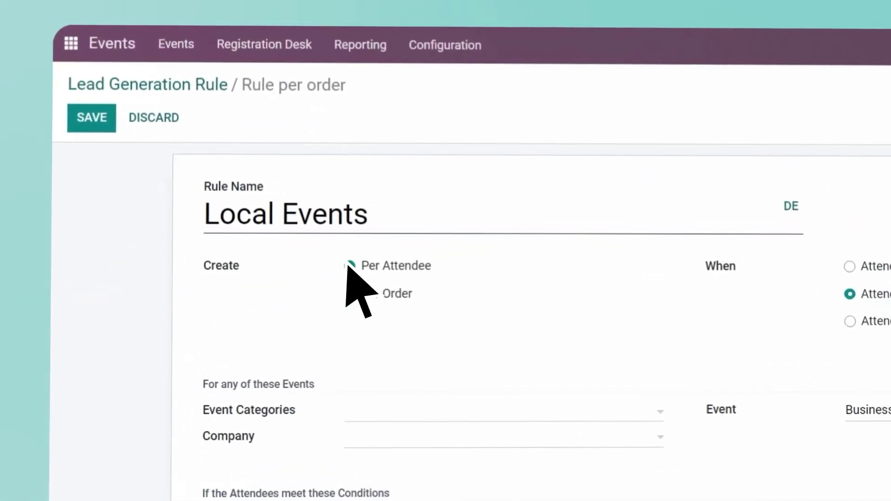
Set the rule's event to Design Fair Los Angeles, company My Company (San Francisco), team Pre-Sales
left_click(620, 300)
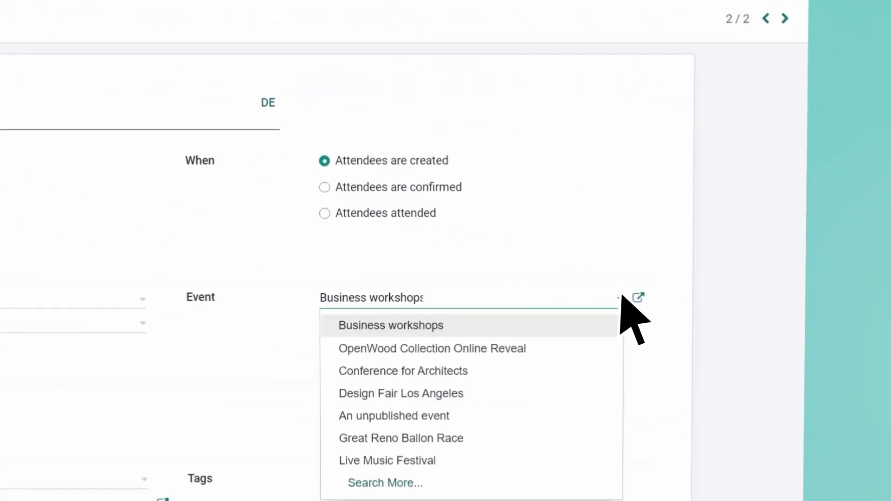
key("Down")
key("Down")
key("Down")
key("Return")
left_click(149, 322)
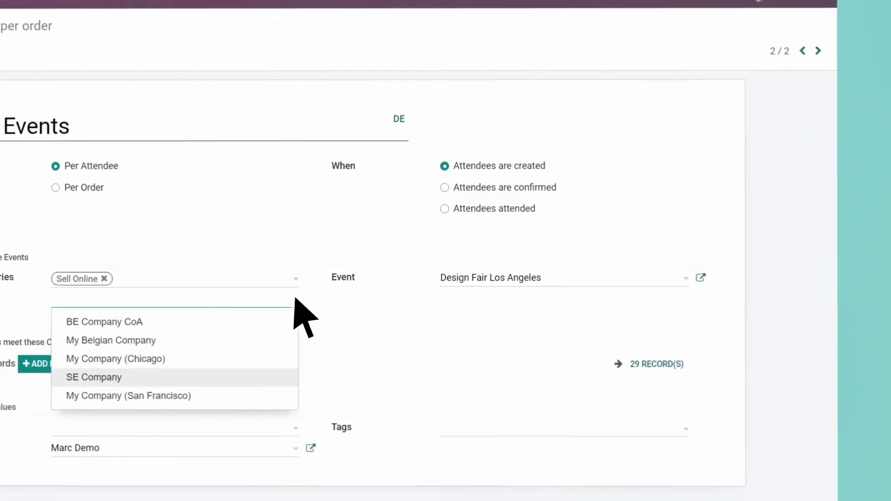
key("Down")
key("Down")
key("Down")
key("Return")
left_click(344, 411)
left_click(145, 323)
Add the Training and Services lead tags to the rule
left_click(710, 413)
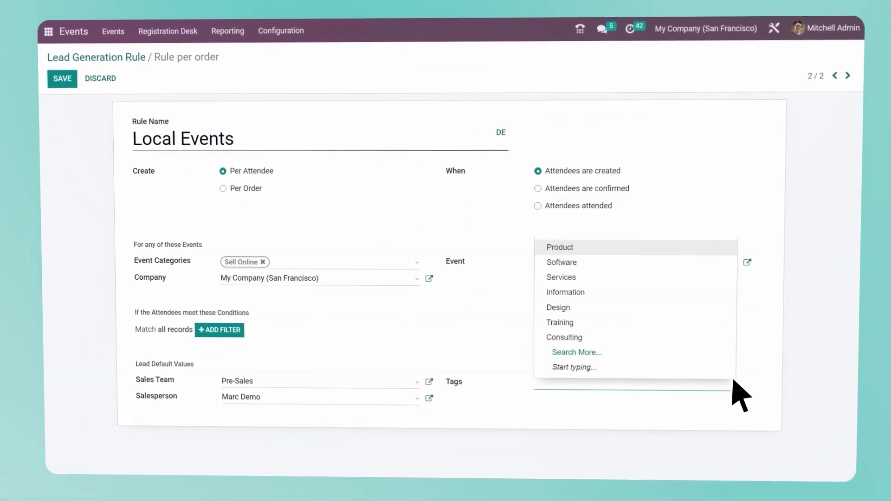
key("Down")
key("Down")
key("Return")
key("Down")
key("Down")
key("Down")
key("Return")
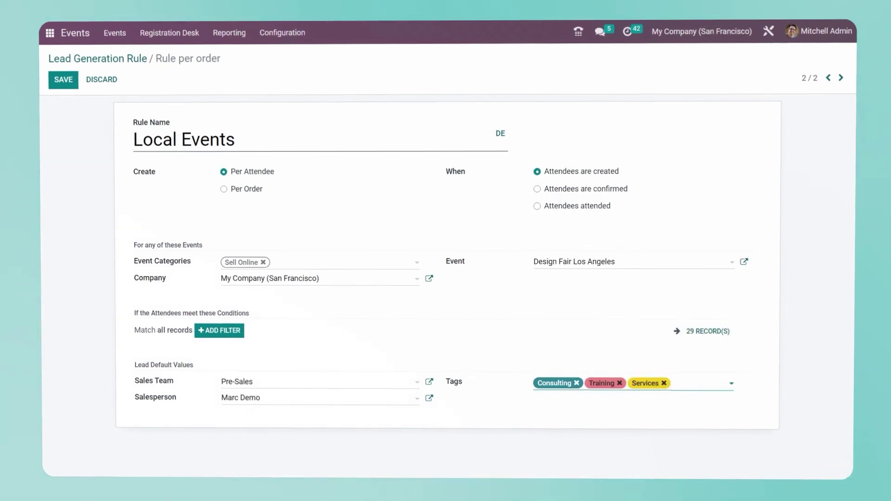